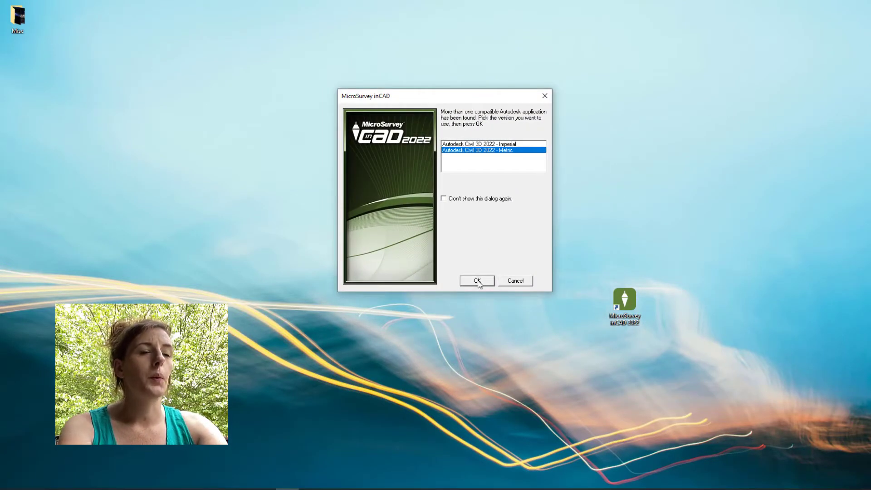
Step: Start metric inCAD and create project inCAD Demo.dwg, replacing the old drawing and database
{"action": "left_click", "coordinate": [478, 281]}
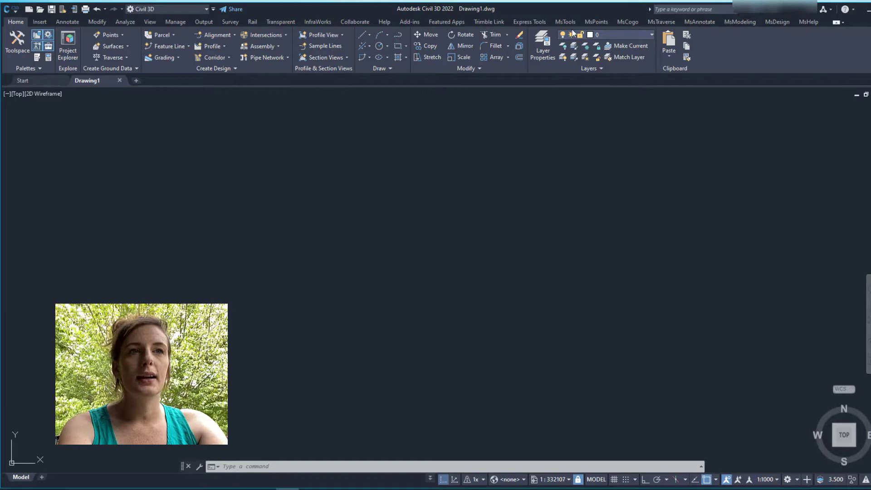
{"action": "left_click", "coordinate": [349, 318]}
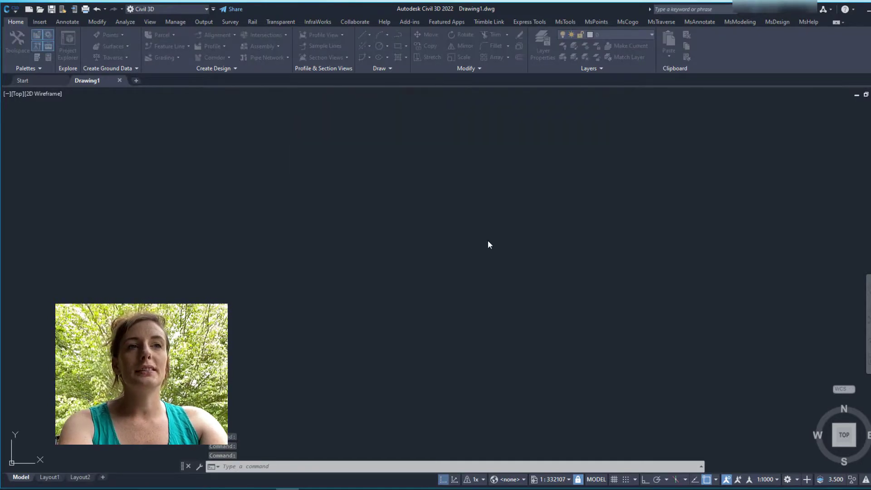
{"action": "left_click", "coordinate": [407, 224]}
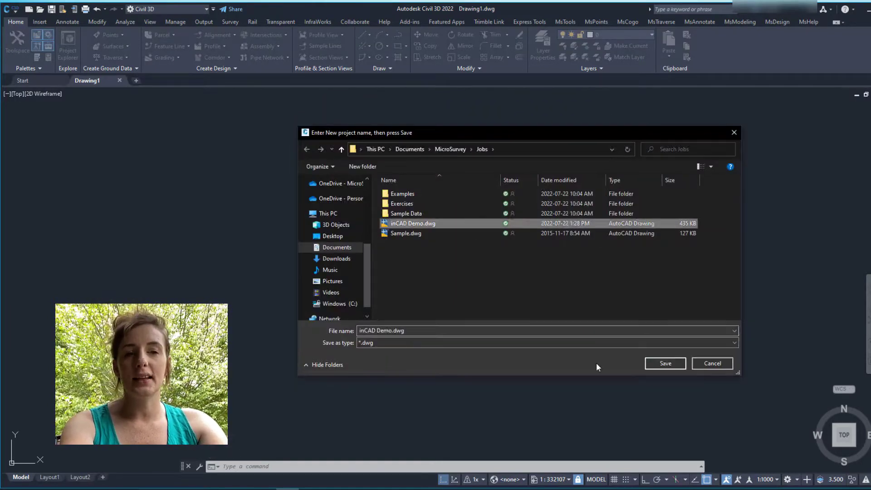
{"action": "left_click", "coordinate": [665, 364]}
{"action": "left_click", "coordinate": [474, 250]}
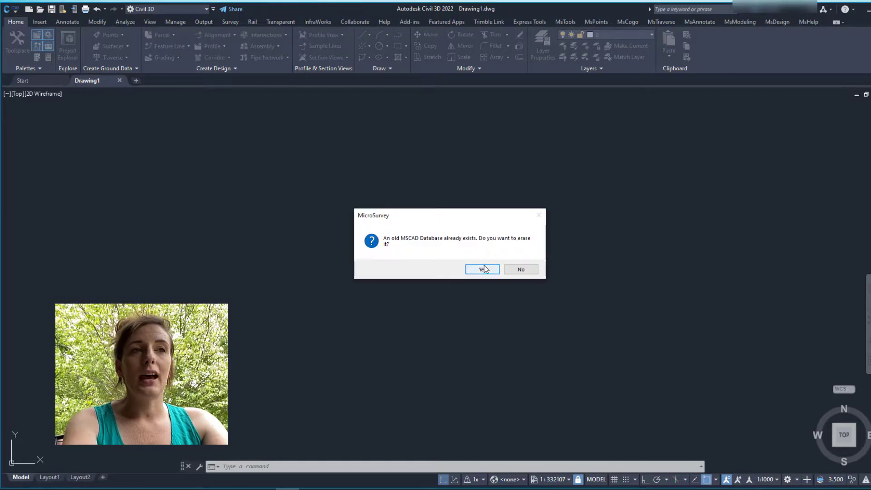
{"action": "left_click", "coordinate": [483, 269]}
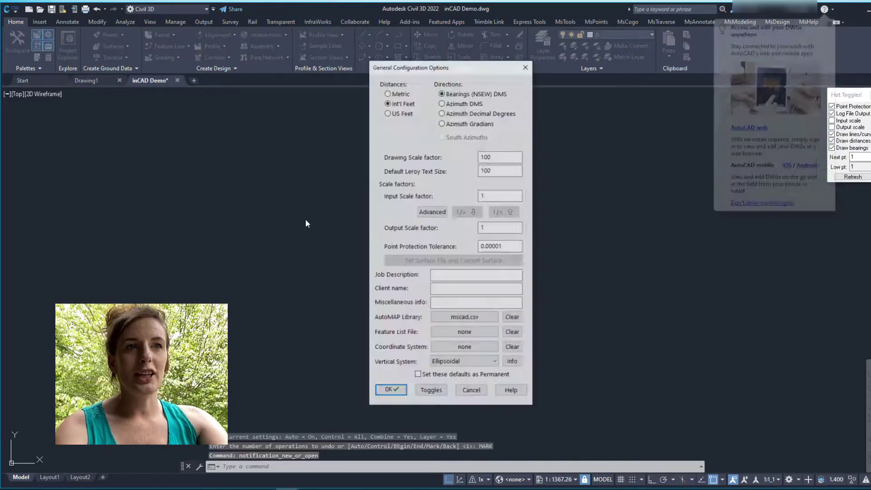
Step: Configure the job for Metric distances and Azimuth Decimal Degrees directions
{"action": "left_click", "coordinate": [388, 94]}
{"action": "left_click", "coordinate": [442, 113]}
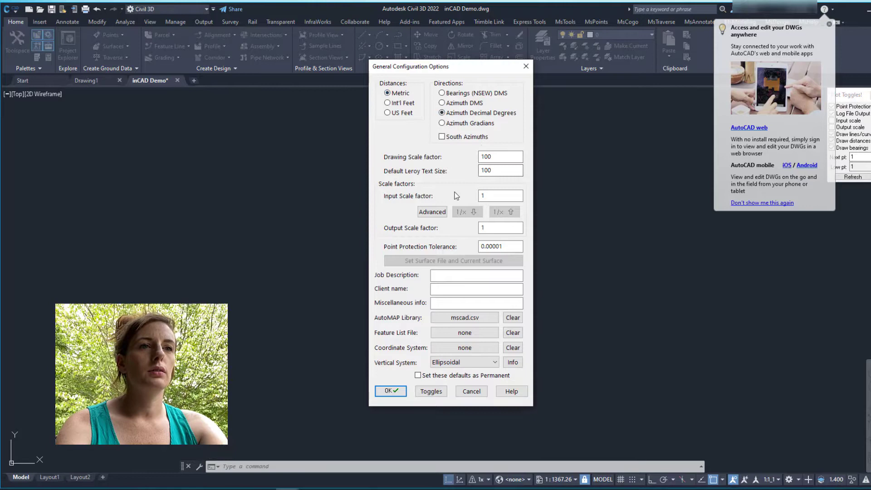
{"action": "left_click", "coordinate": [391, 391]}
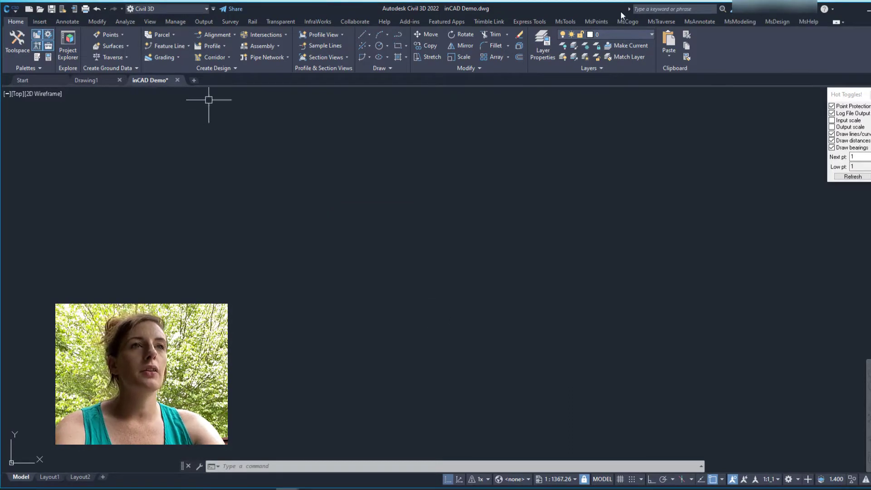
Step: Browse the MsTools, MsPoints, MsTraverse, MsAnnotate, MsModeling, MsHelp and MsDesign tabs, ending on MsCogo
{"action": "left_click", "coordinate": [563, 22]}
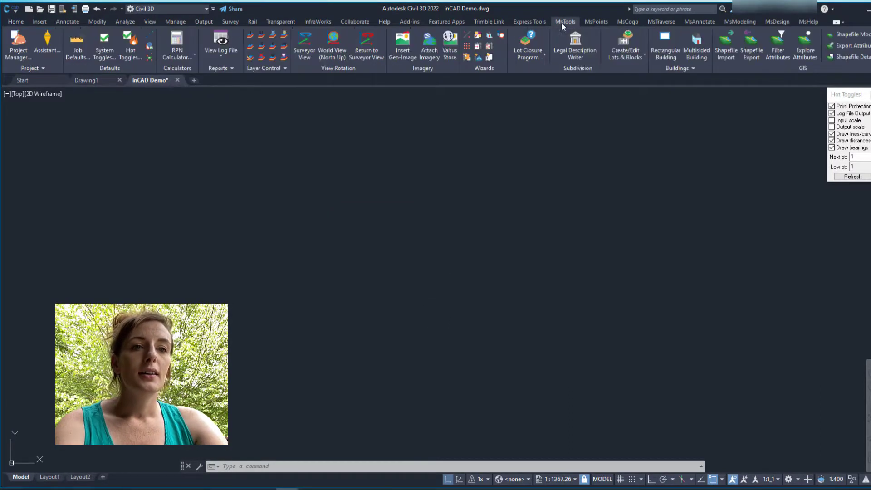
{"action": "left_click", "coordinate": [589, 23]}
{"action": "left_click", "coordinate": [627, 22]}
{"action": "left_click", "coordinate": [661, 21]}
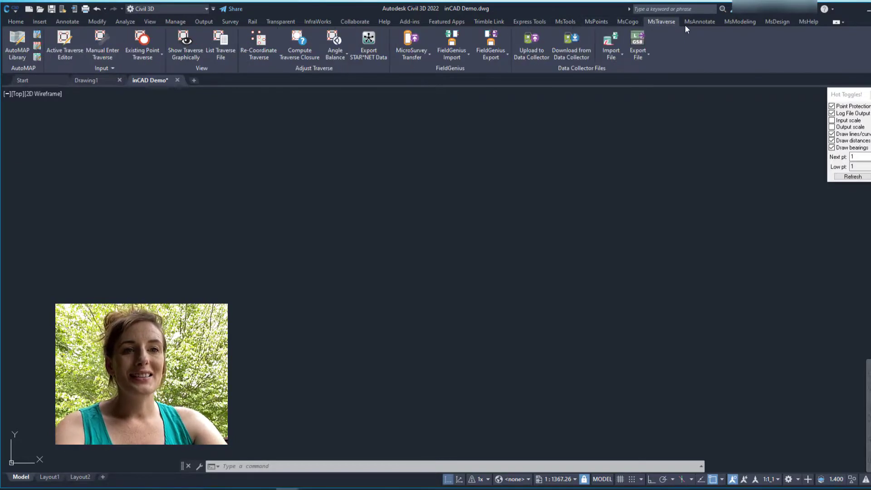
{"action": "left_click", "coordinate": [702, 21]}
{"action": "left_click", "coordinate": [749, 18]}
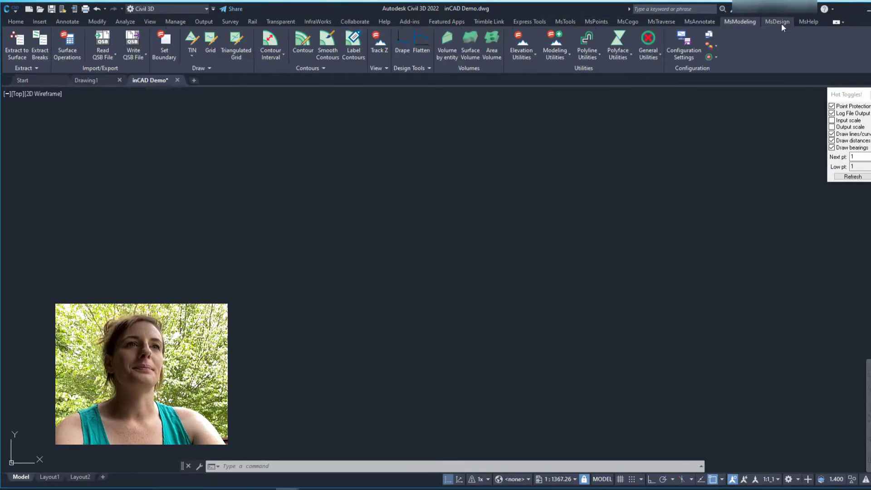
{"action": "left_click", "coordinate": [812, 23]}
{"action": "left_click", "coordinate": [775, 21]}
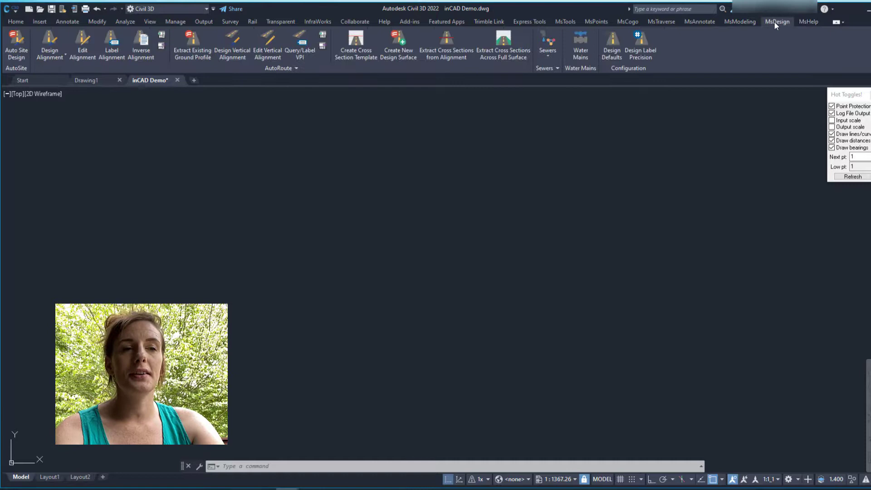
{"action": "left_click", "coordinate": [632, 22]}
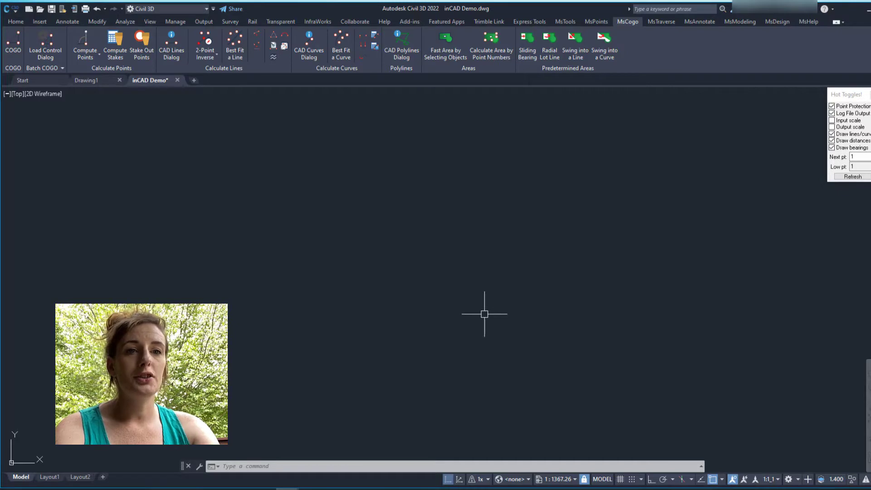
Step: Start COGO from point 1, then cancel it with Escape
{"action": "type", "text": "cogo"}
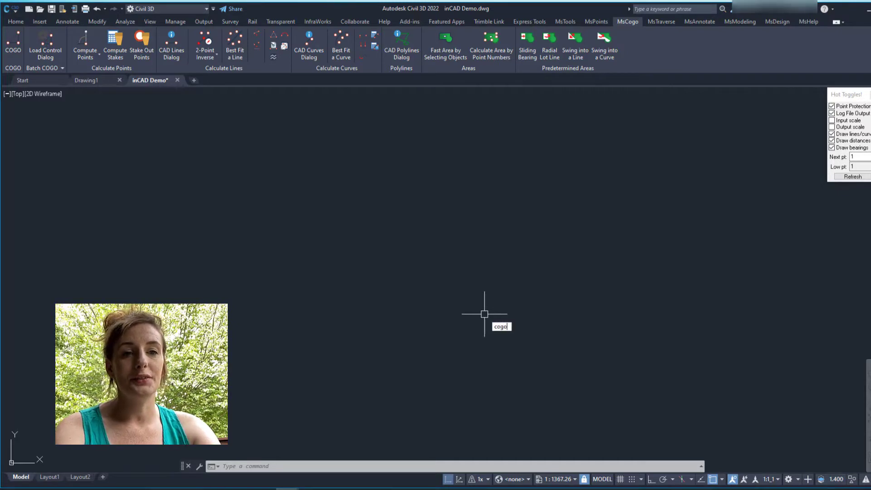
{"action": "key", "text": "Return"}
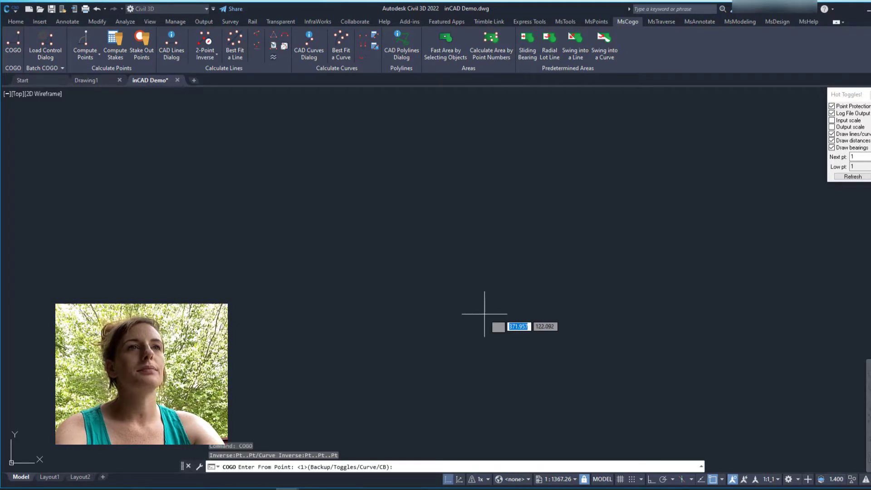
{"action": "key", "text": "Return"}
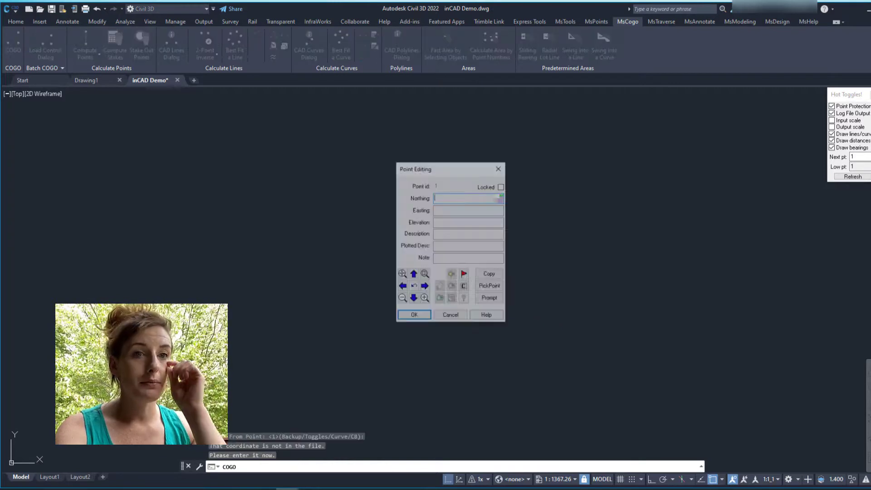
{"action": "key", "text": "Escape"}
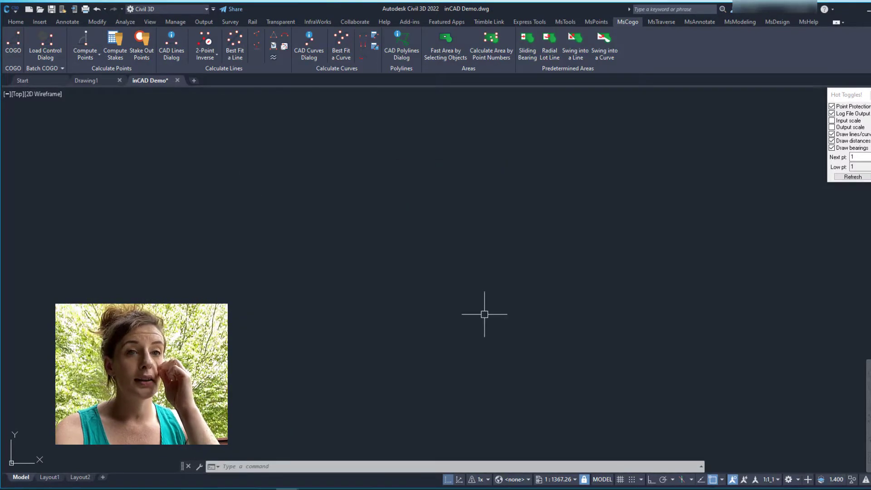
Step: Restart COGO at point 1 and enter northing 5000 and easting 5000
{"action": "type", "text": "cogo"}
{"action": "key", "text": "Return"}
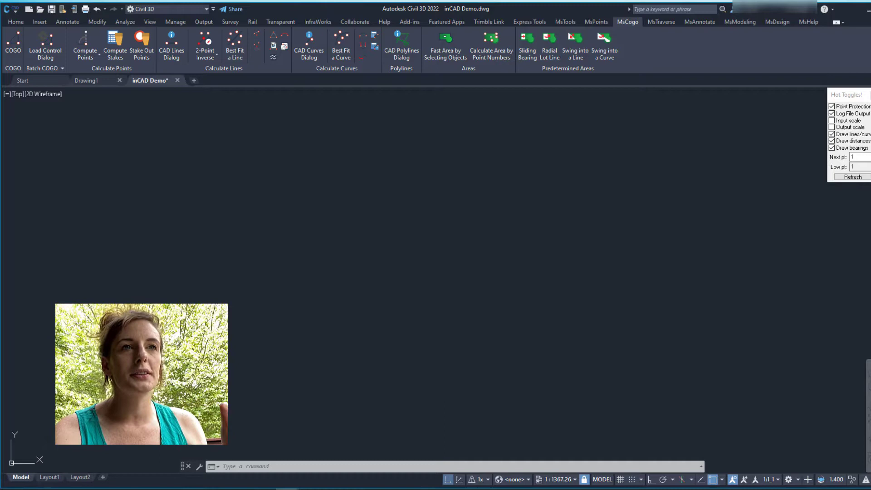
{"action": "key", "text": "Return"}
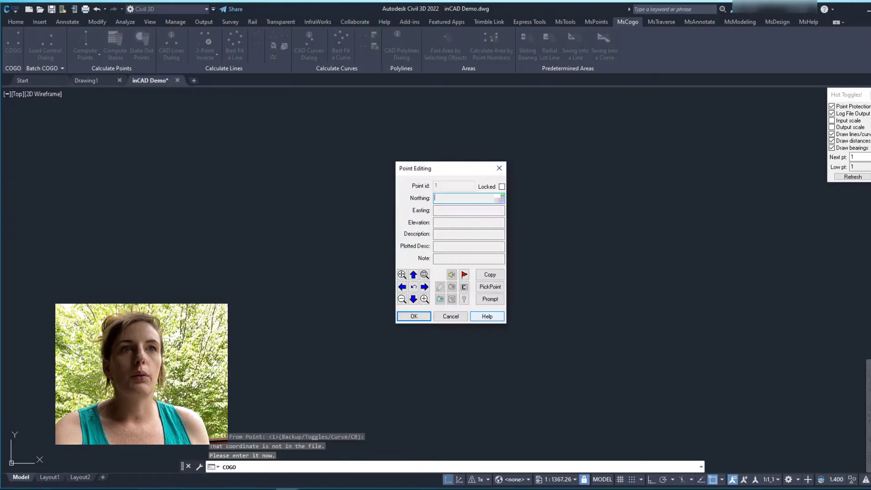
{"action": "type", "text": "5000"}
{"action": "key", "text": "Tab"}
{"action": "type", "text": "5000"}
{"action": "key", "text": "Tab"}
Step: Give point 1 elevation 5000, then store point 2 on the first 50 m course
{"action": "type", "text": "5000"}
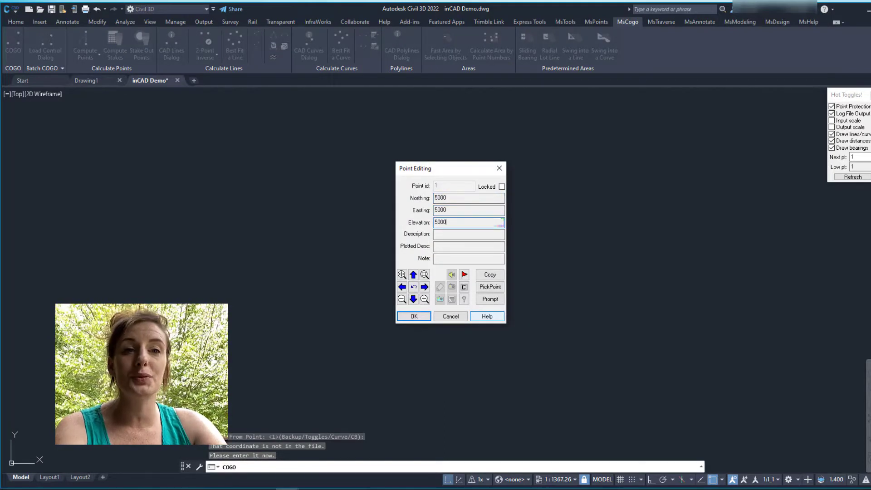
{"action": "left_click", "coordinate": [425, 314]}
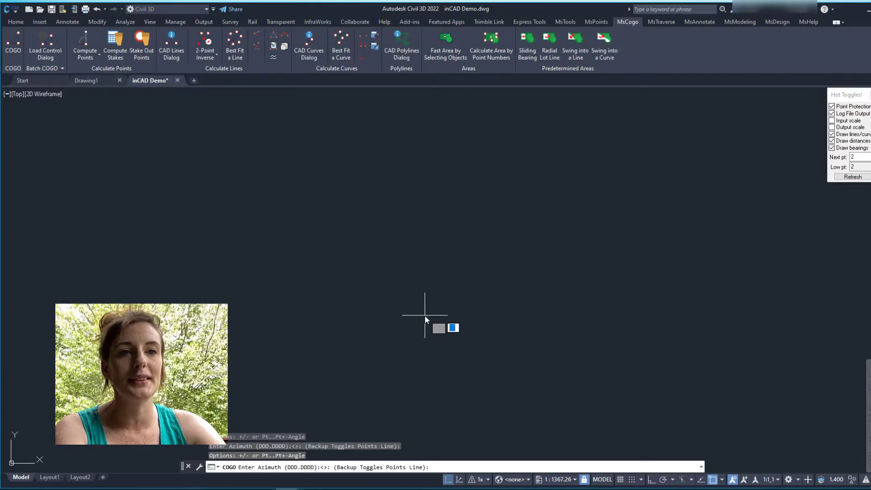
{"action": "type", "text": "90"}
{"action": "key", "text": "Return"}
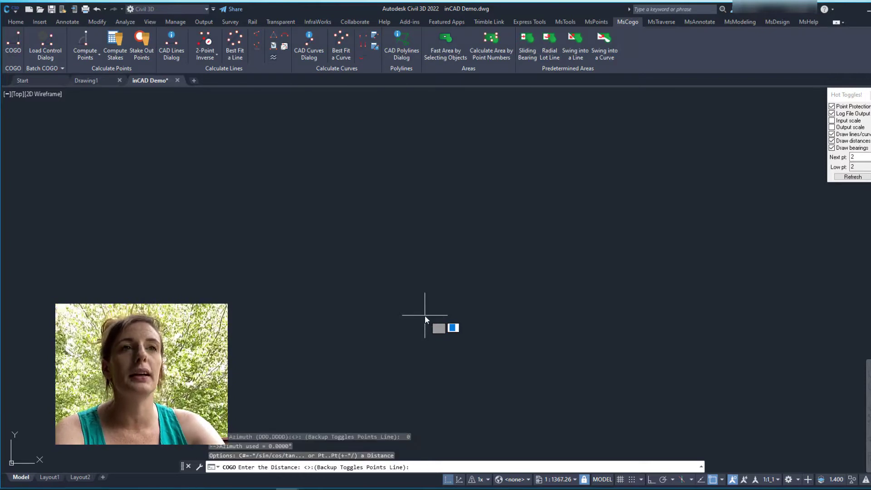
{"action": "type", "text": "50"}
{"action": "key", "text": "Return"}
{"action": "key", "text": "Return"}
{"action": "key", "text": "Return"}
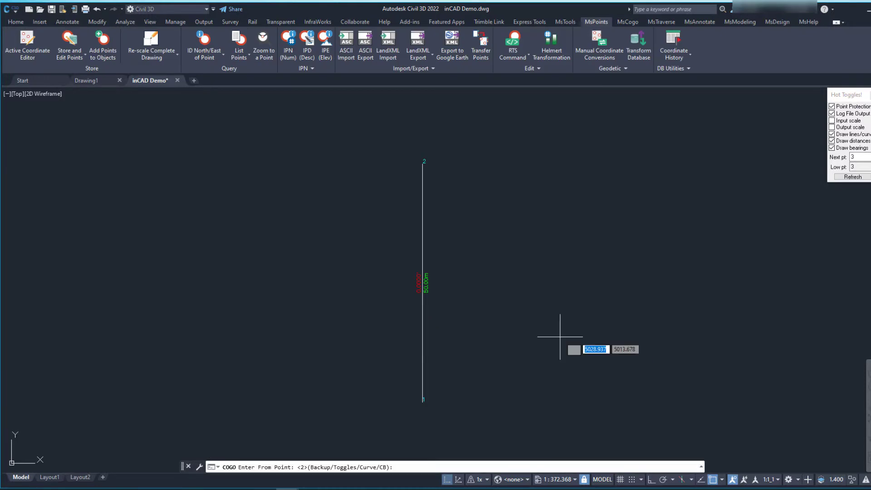
Step: Store point 3 at azimuth 90°, 50 m, labelling the 2–3 side's bearing
{"action": "key", "text": "Return"}
{"action": "type", "text": "90"}
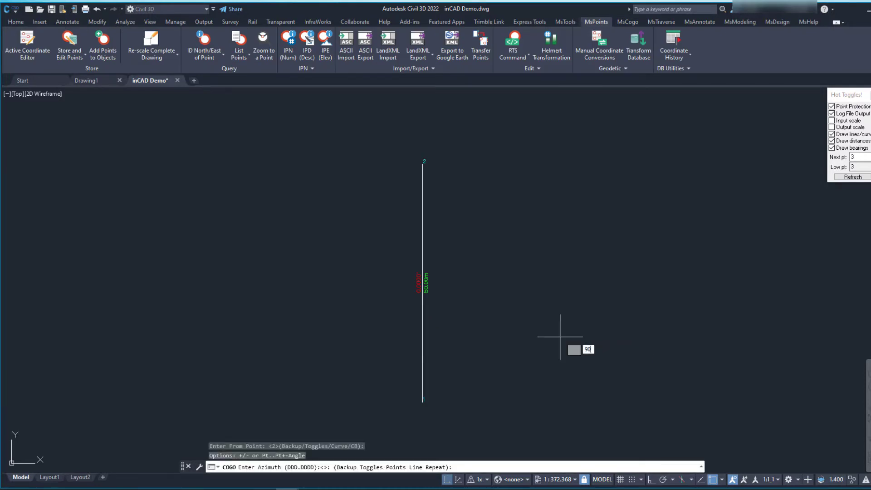
{"action": "key", "text": "Return"}
{"action": "type", "text": "50"}
{"action": "key", "text": "Return"}
{"action": "key", "text": "Return"}
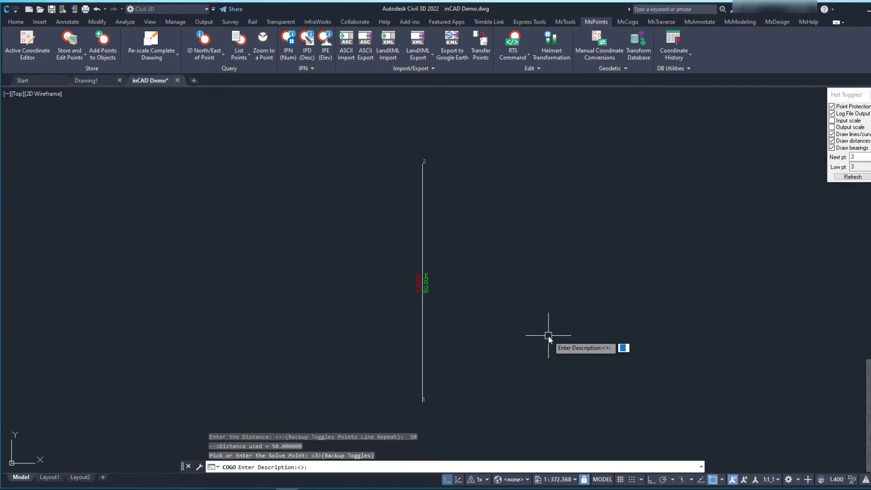
{"action": "key", "text": "Return"}
{"action": "left_click", "coordinate": [548, 336]}
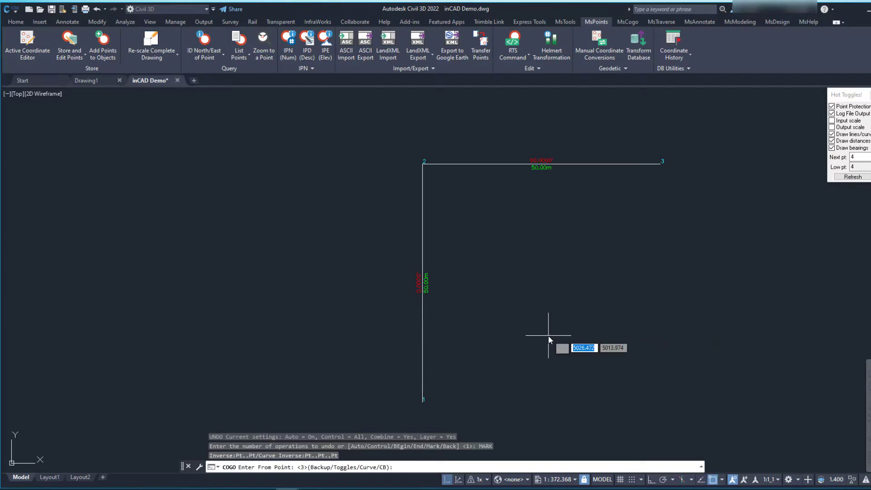
Step: Add the 180°, 50 m course to point 4 and label the 3–4 side
{"action": "key", "text": "Return"}
{"action": "type", "text": "180"}
{"action": "key", "text": "Return"}
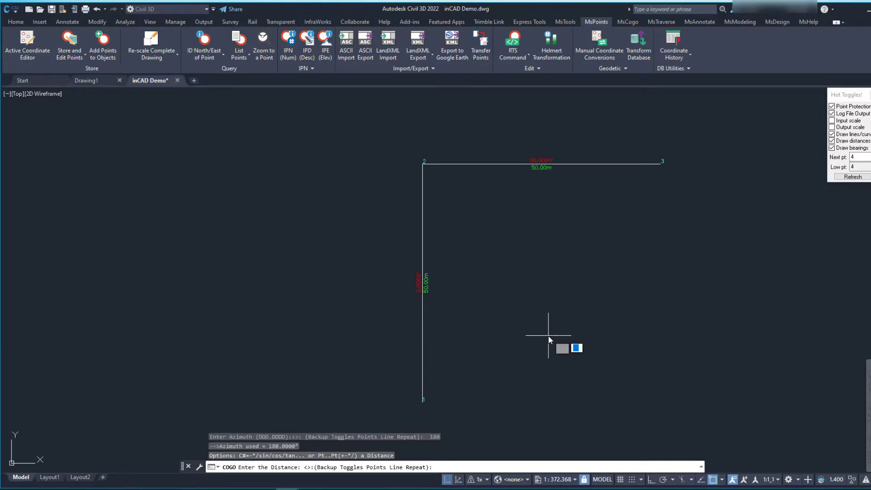
{"action": "type", "text": "50"}
{"action": "key", "text": "Return"}
{"action": "key", "text": "Return"}
{"action": "key", "text": "Return"}
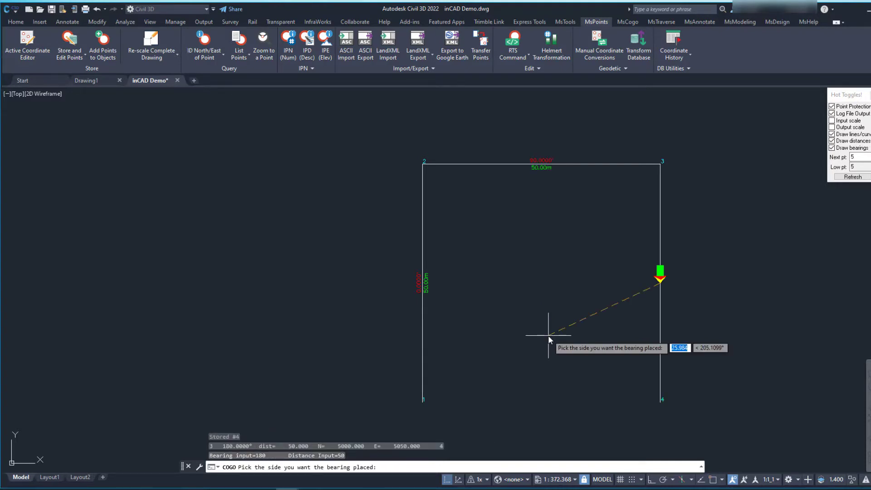
{"action": "left_click", "coordinate": [549, 336]}
Step: Close the square with the 270°, 50 m course, label the 4–5 side, and exit COGO
{"action": "key", "text": "Return"}
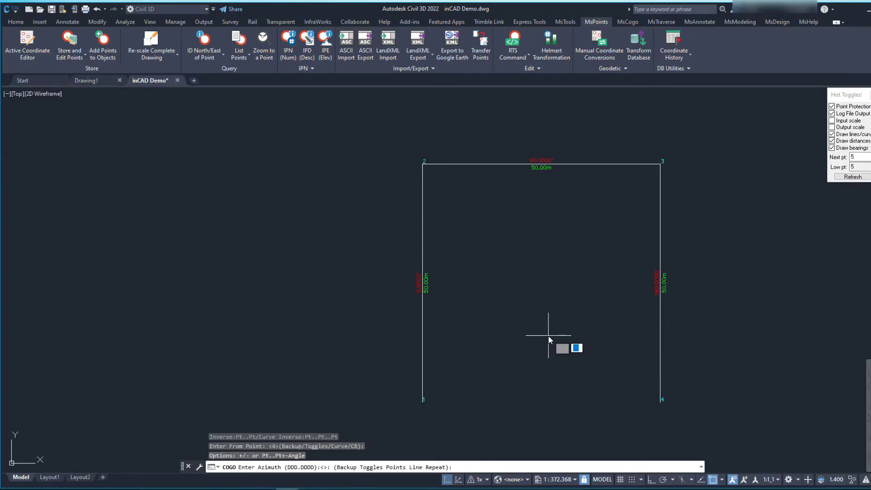
{"action": "type", "text": "270"}
{"action": "key", "text": "Return"}
{"action": "type", "text": "50"}
{"action": "key", "text": "Return"}
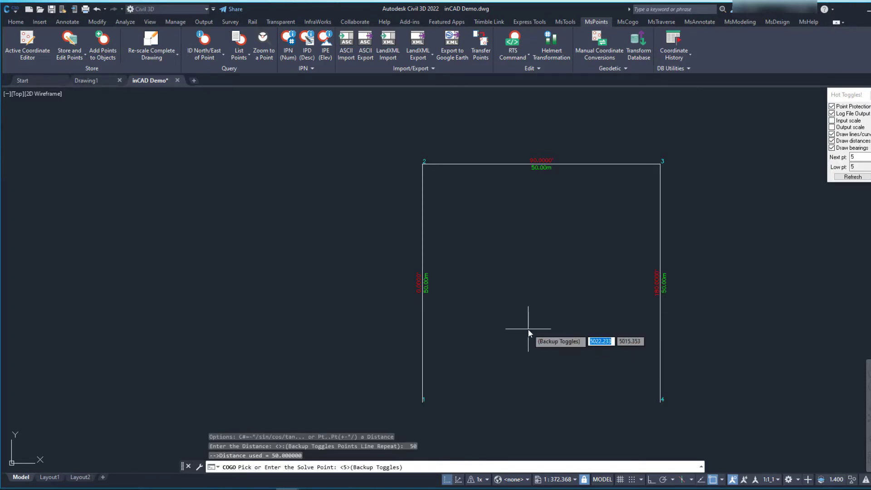
{"action": "key", "text": "Return"}
{"action": "key", "text": "Return"}
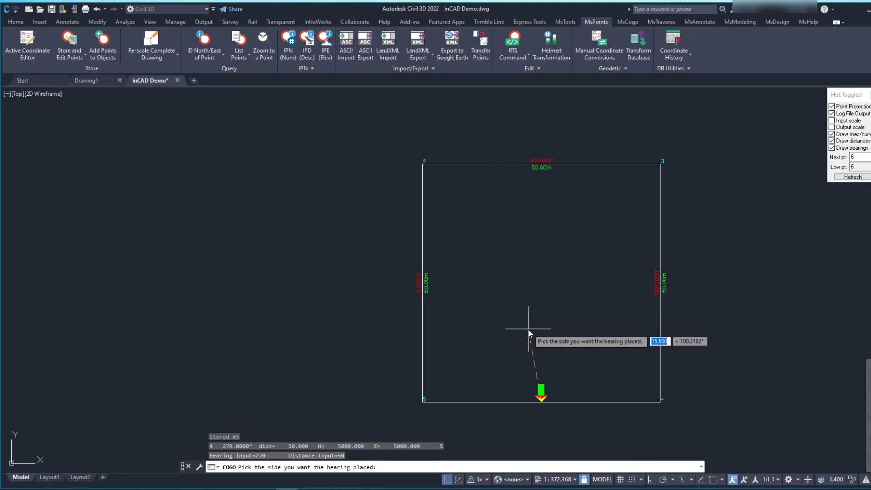
{"action": "left_click", "coordinate": [529, 334]}
{"action": "key", "text": "Escape"}
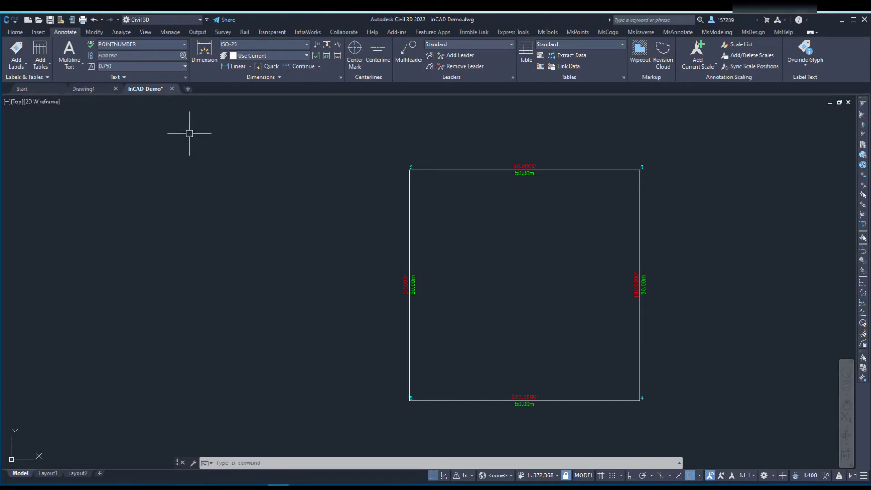
{"action": "mouse_move", "coordinate": [558, 245]}
{"action": "middle_mouse_down"}
{"action": "mouse_move", "coordinate": [520, 256]}
{"action": "mouse_move", "coordinate": [386, 239]}
{"action": "mouse_move", "coordinate": [415, 255]}
{"action": "middle_mouse_up"}
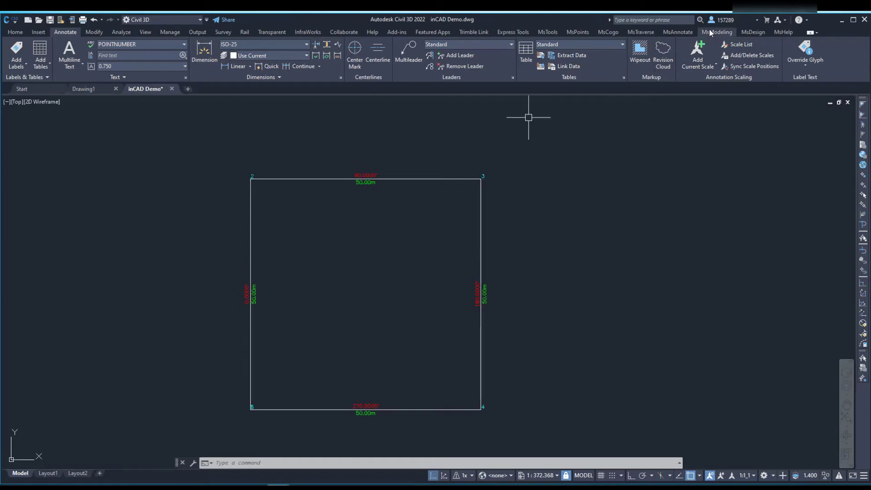